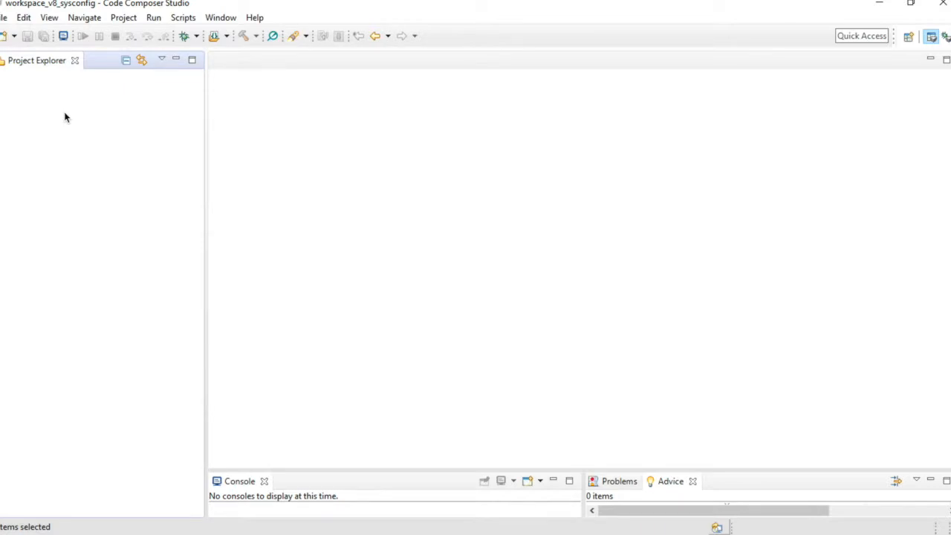
Start a CCS project import with the adcsinglechannel folder under examples/syscfg/rtos/CC26X2R1_LAUNCHXL/drivers as the search directory.
right_click(47, 112)
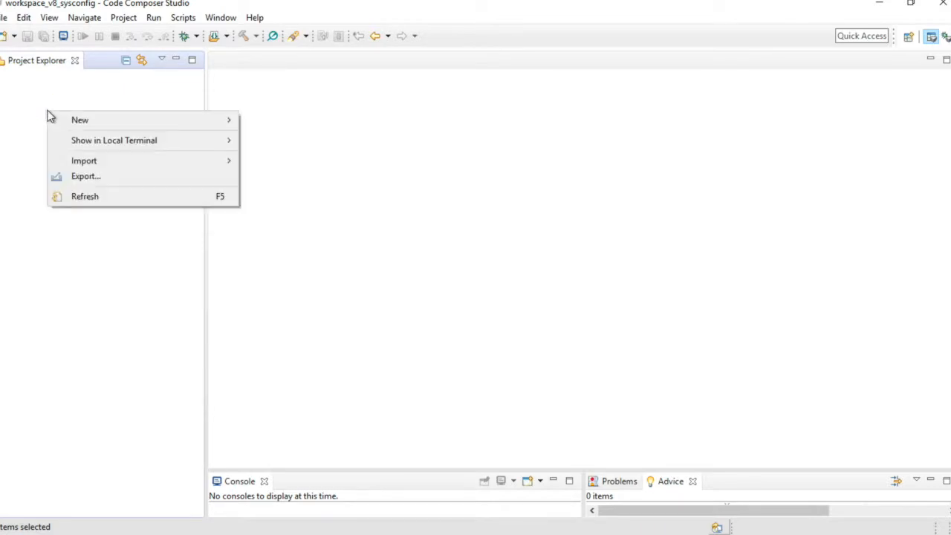
mouse_move(114, 160)
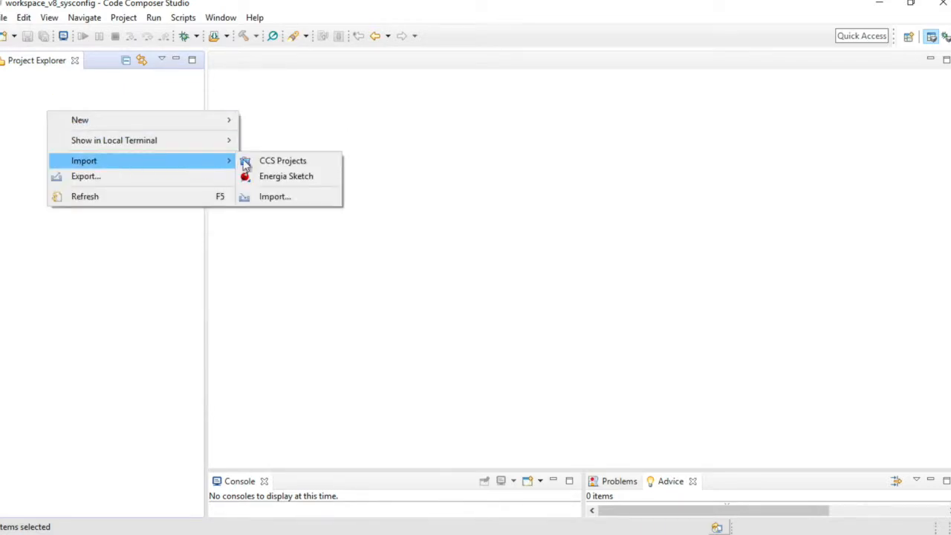
click(301, 164)
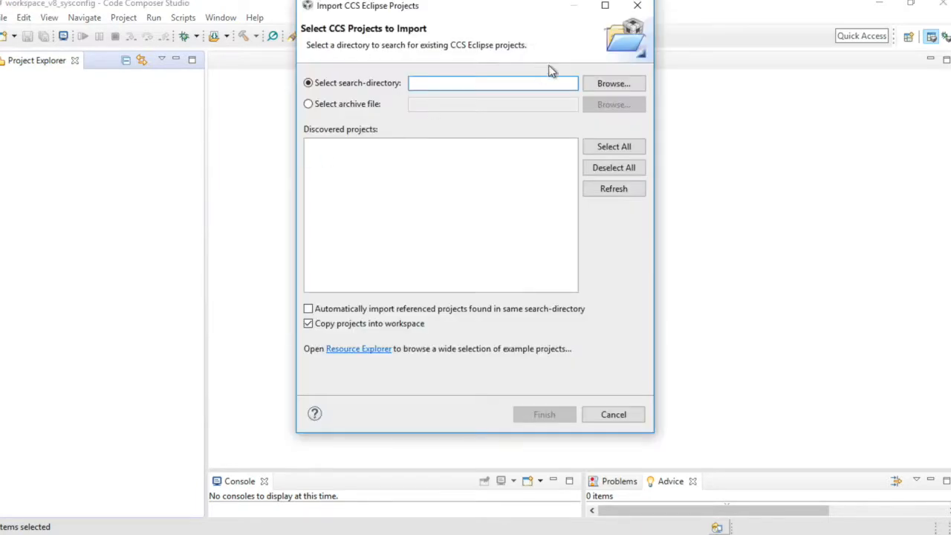
click(611, 83)
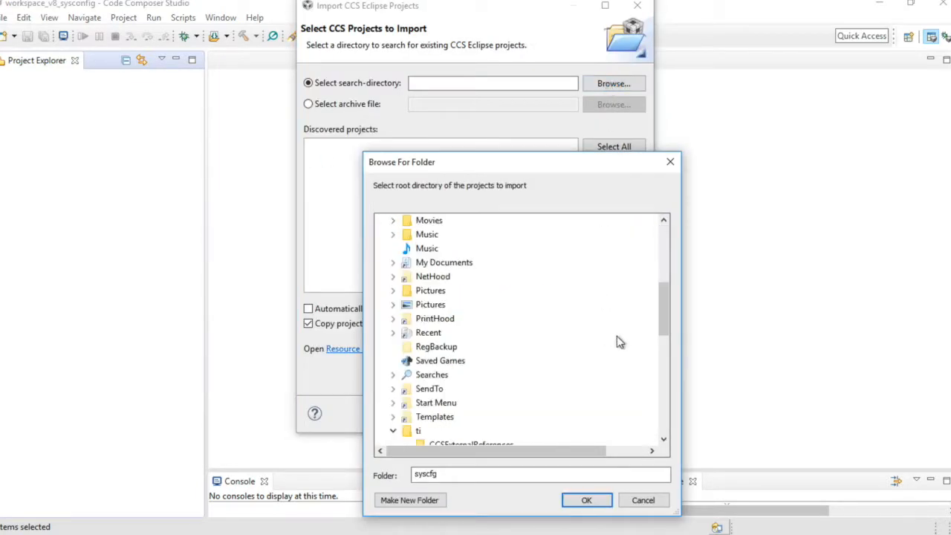
drag(665, 308, 666, 382)
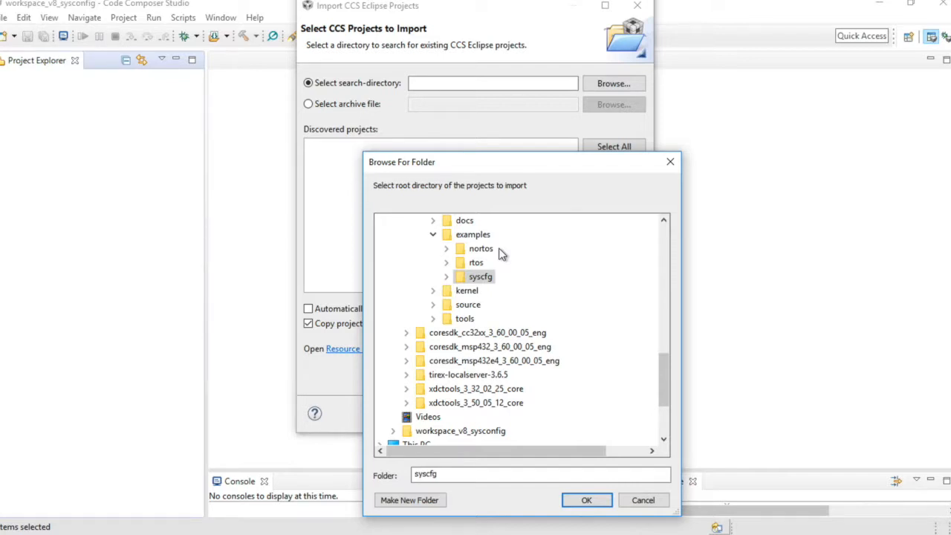
click(446, 278)
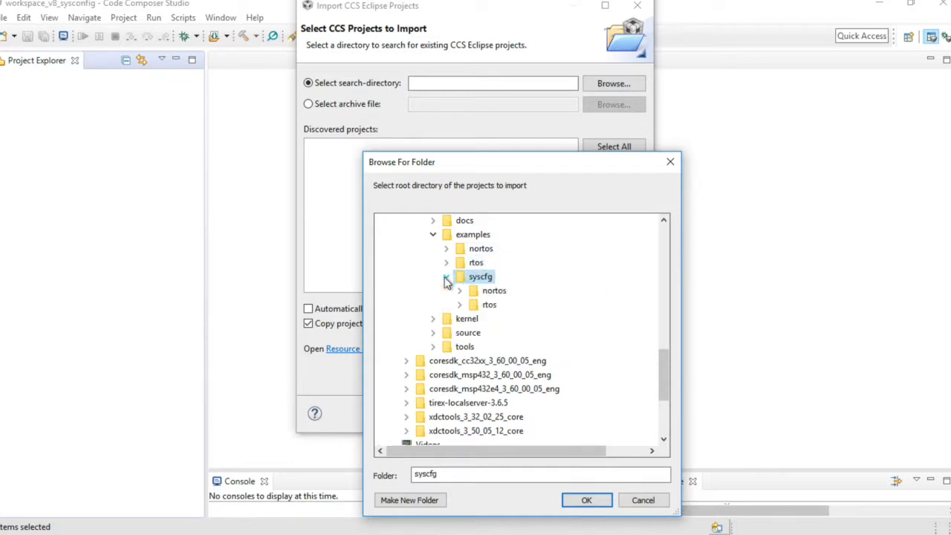
click(460, 305)
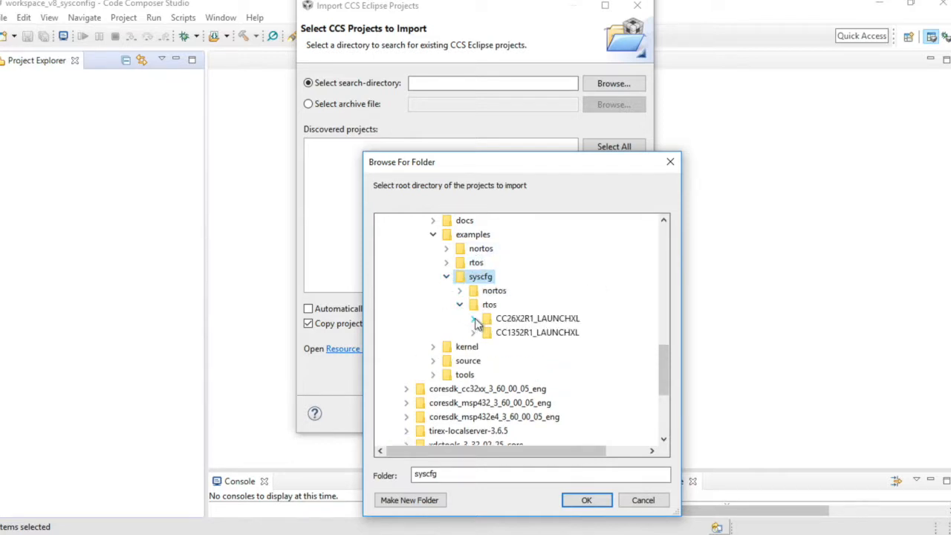
click(473, 318)
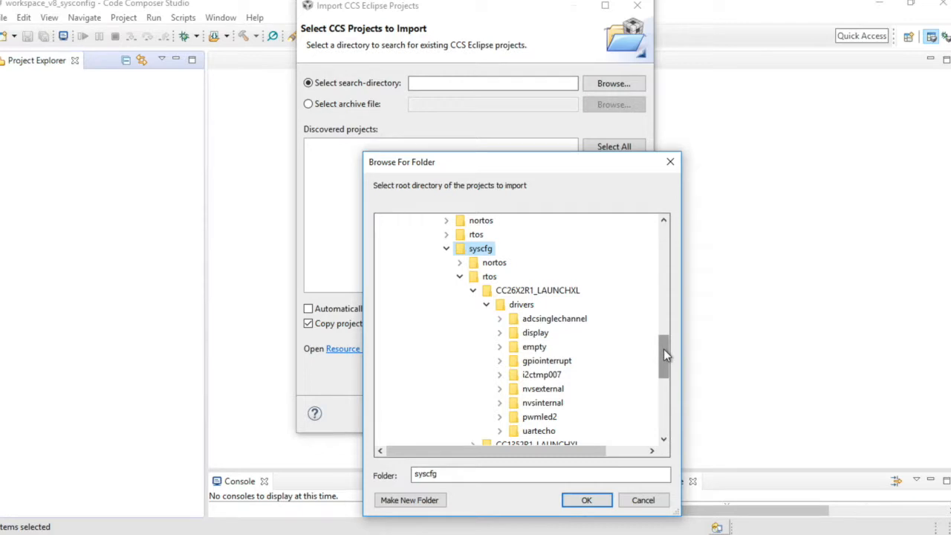
drag(663, 348, 665, 356)
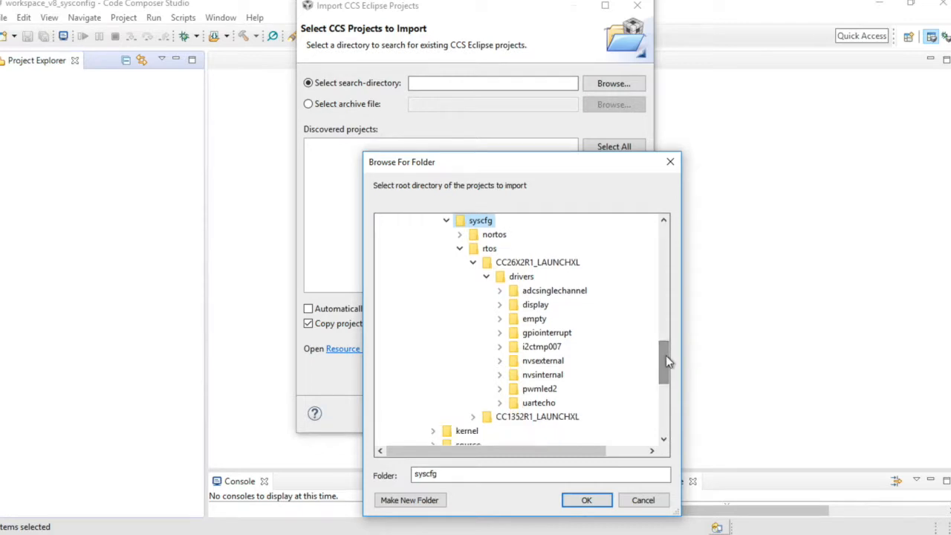
click(574, 292)
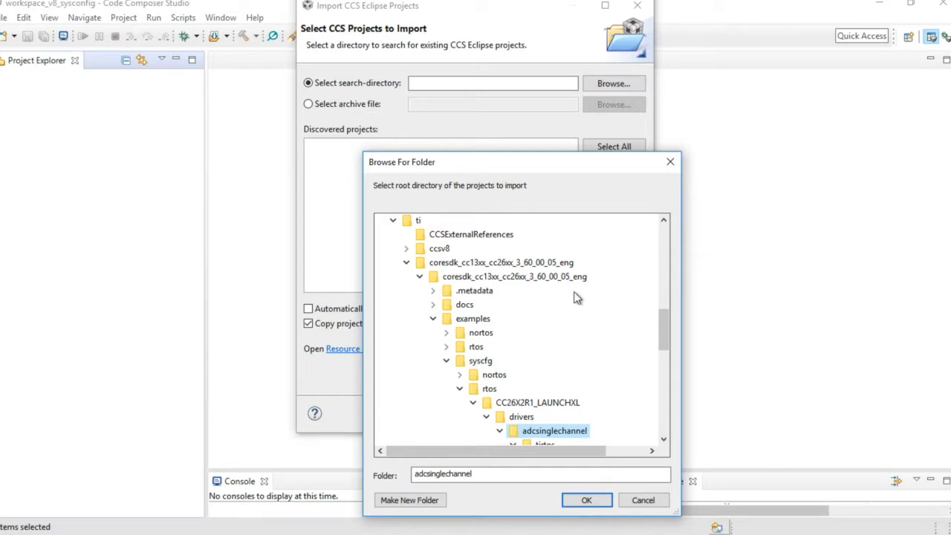
click(591, 502)
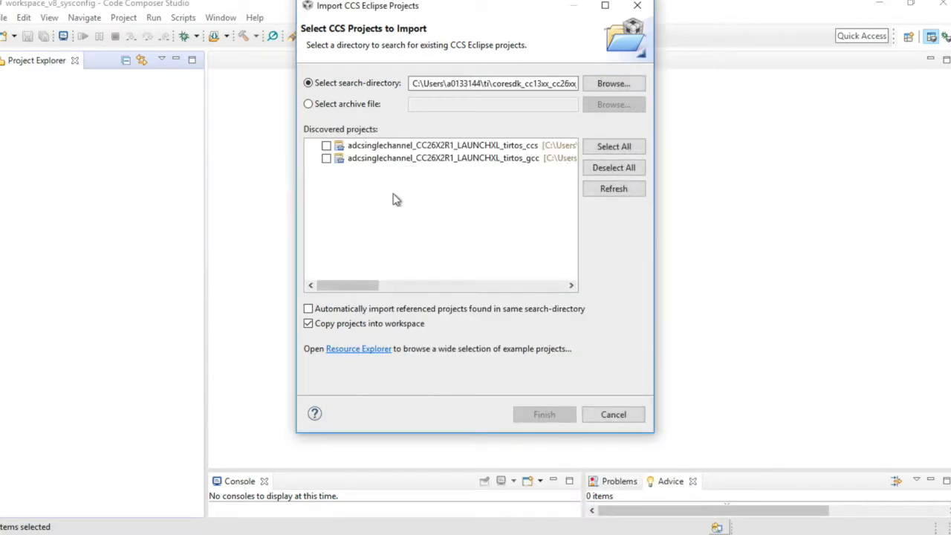
Import the adcsinglechannel_CC26X2R1_LAUNCHXL_tirtos_ccs project and open its adcsinglechannel.syscfg file.
click(328, 146)
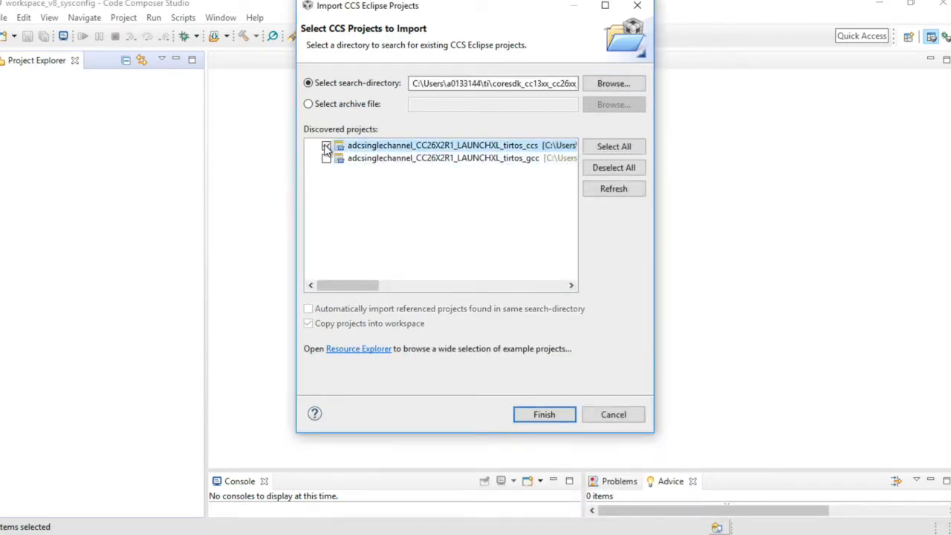
click(551, 416)
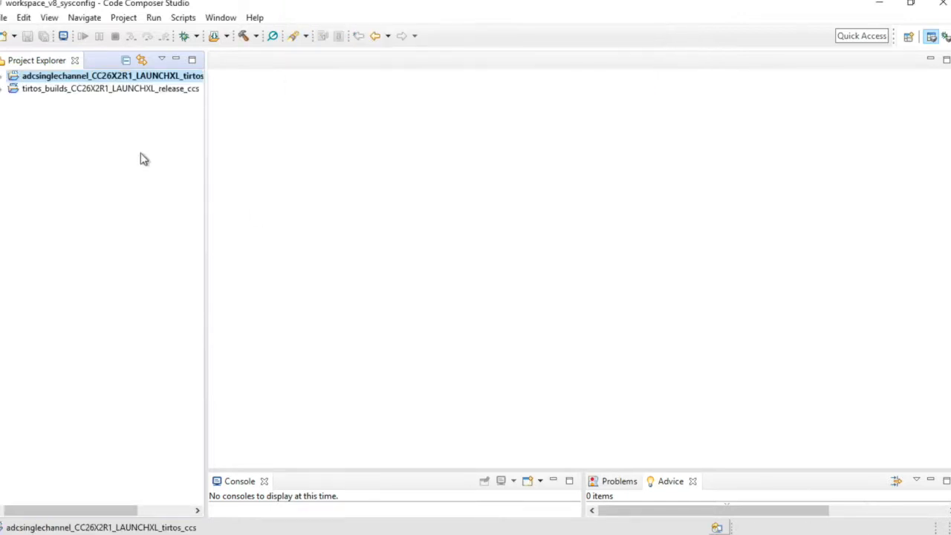
click(4, 77)
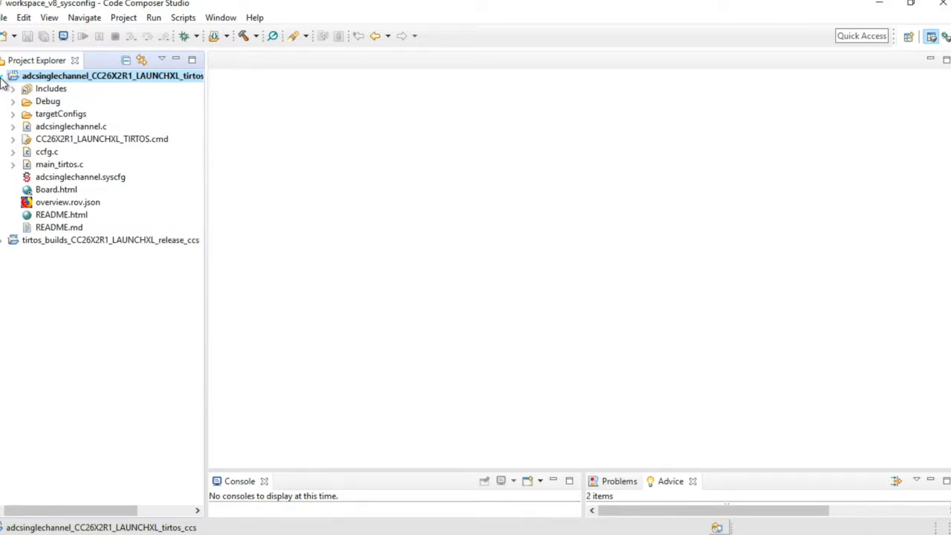
double_click(113, 179)
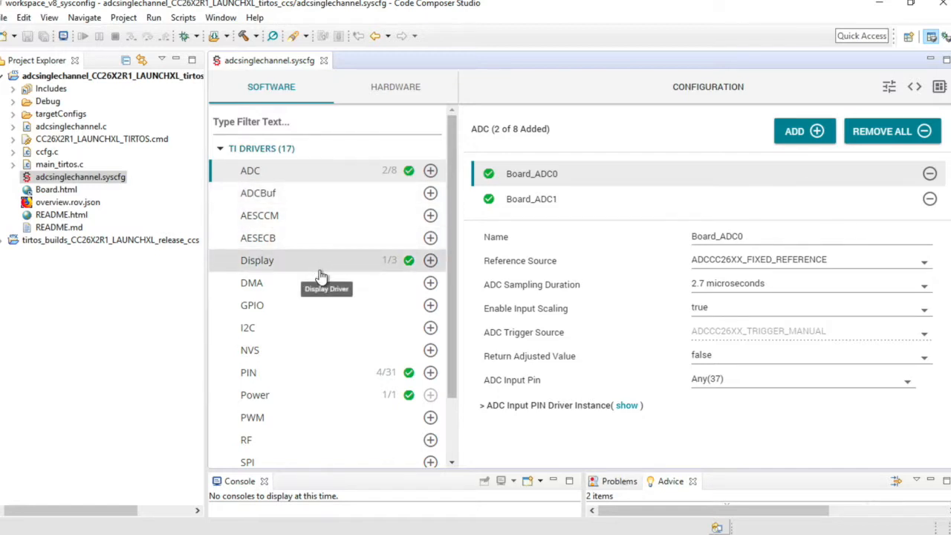
Review the TI Drivers list, the Board_ADC0 name and the pins available for the ADC Input Pin, without changing anything.
scroll(329, 378, down, 3)
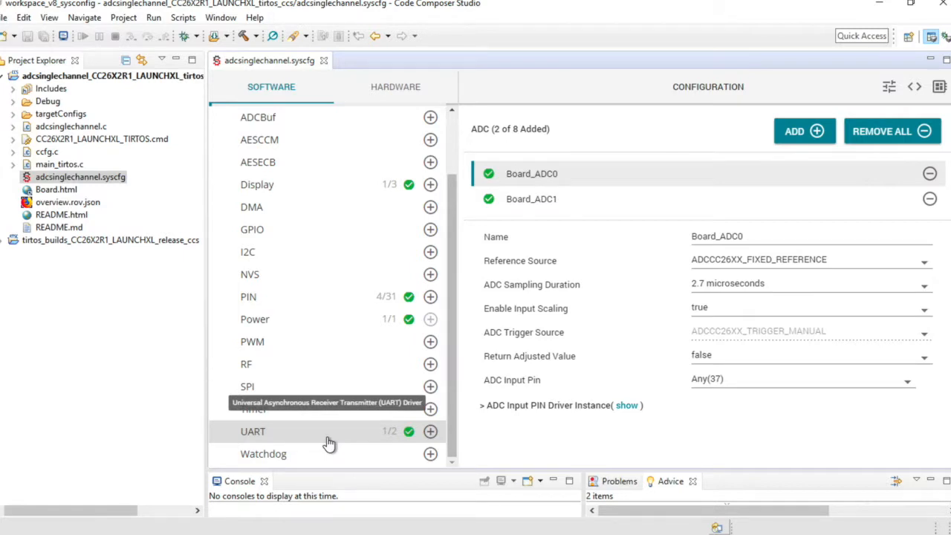
scroll(357, 318, up, 3)
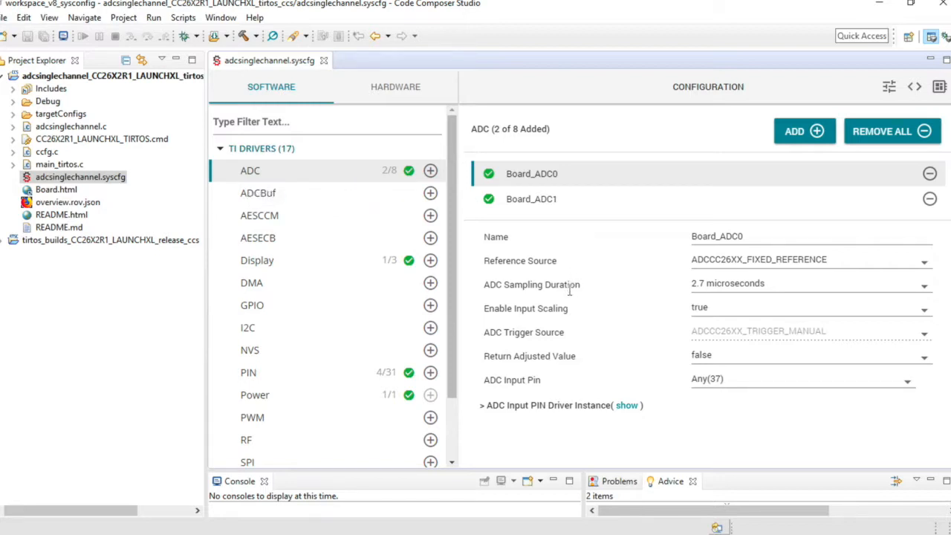
click(694, 239)
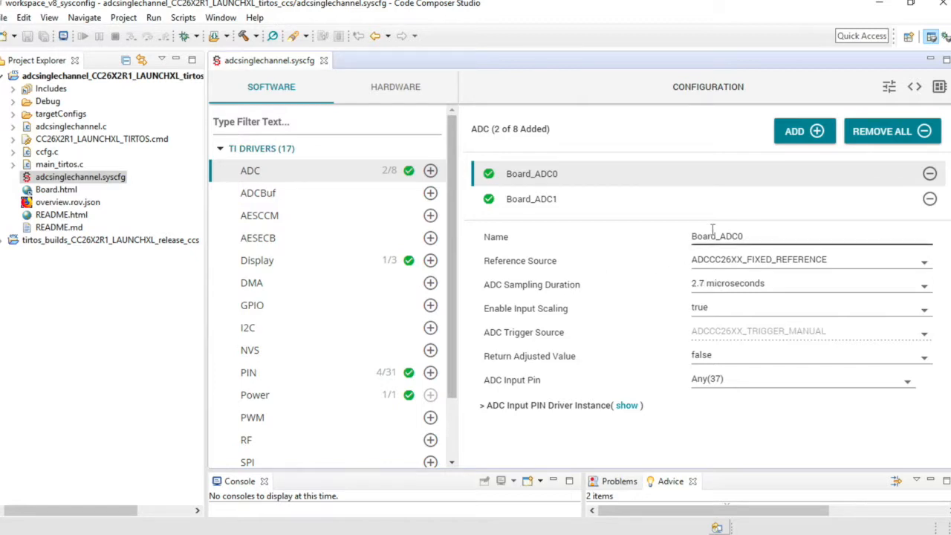
double_click(712, 235)
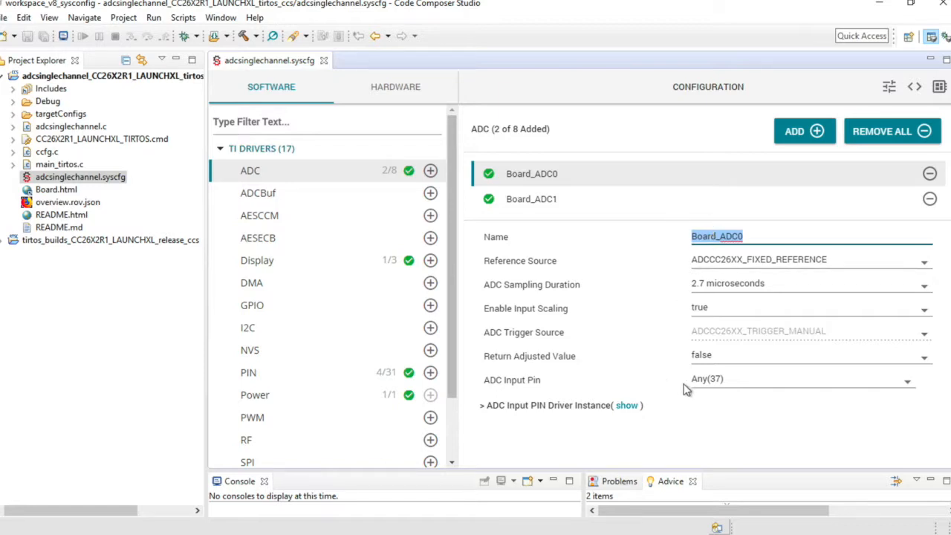
click(715, 386)
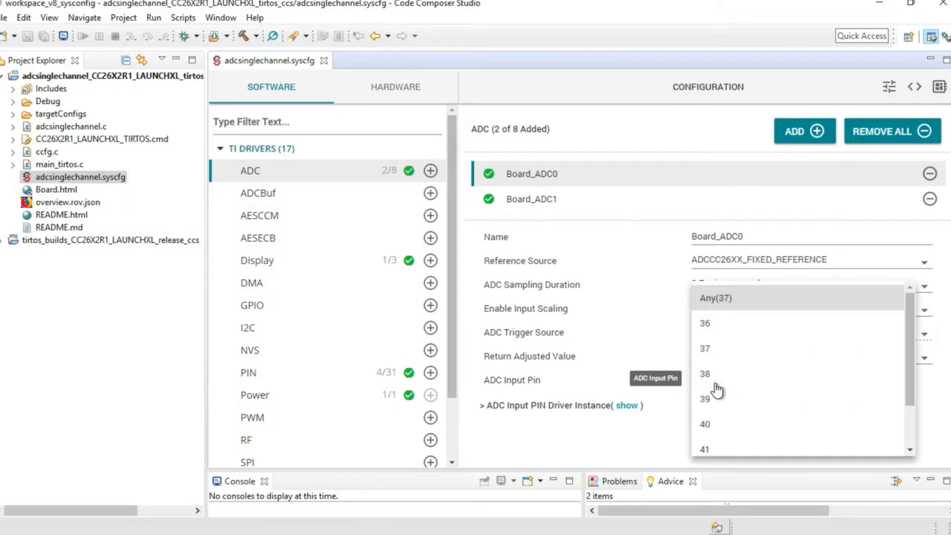
scroll(758, 407, down, 1)
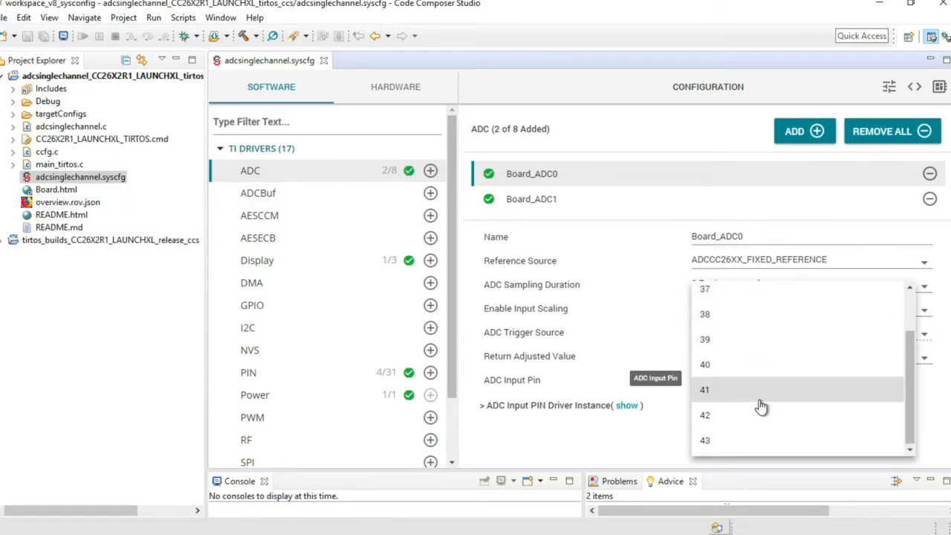
scroll(761, 407, up, 1)
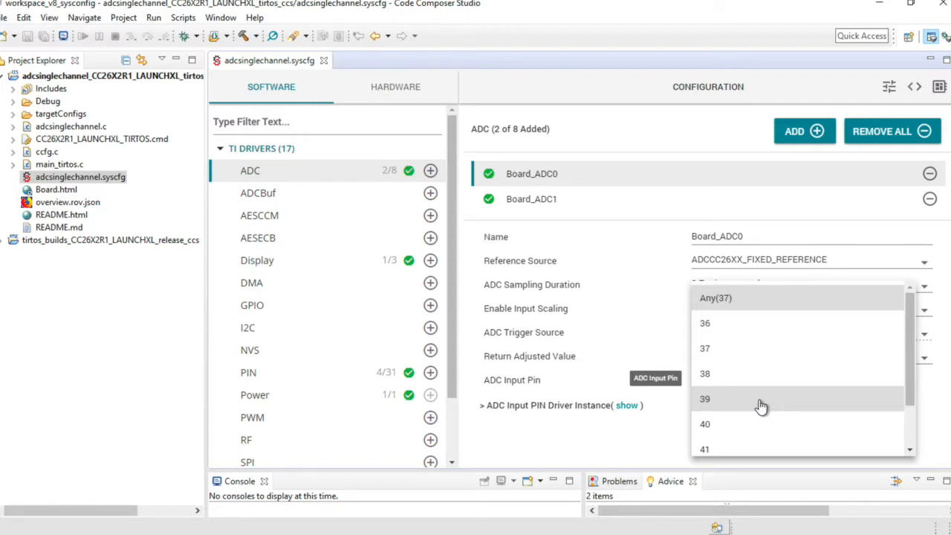
click(564, 446)
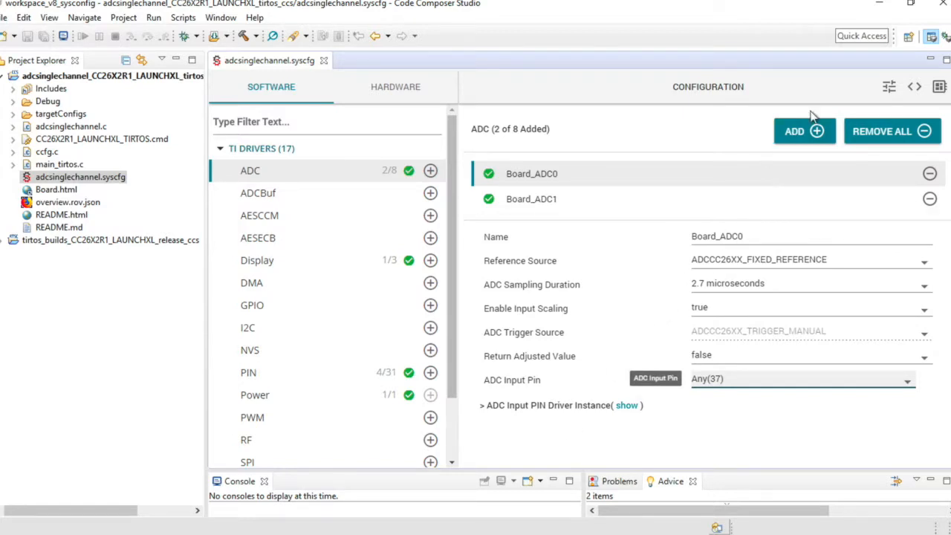
Check the user preferences and preview the generated Board.h file down to its ADC and PIN definitions.
click(889, 86)
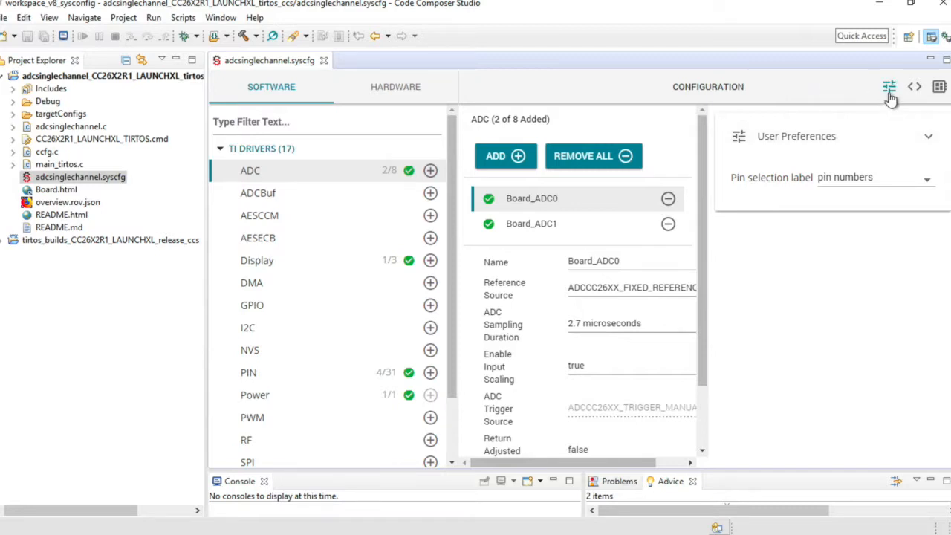
click(889, 88)
click(915, 87)
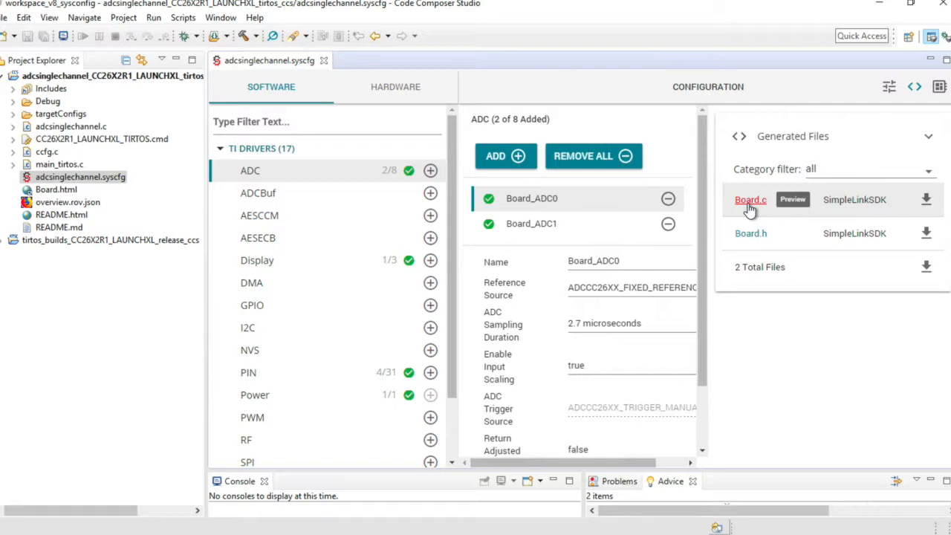
click(742, 236)
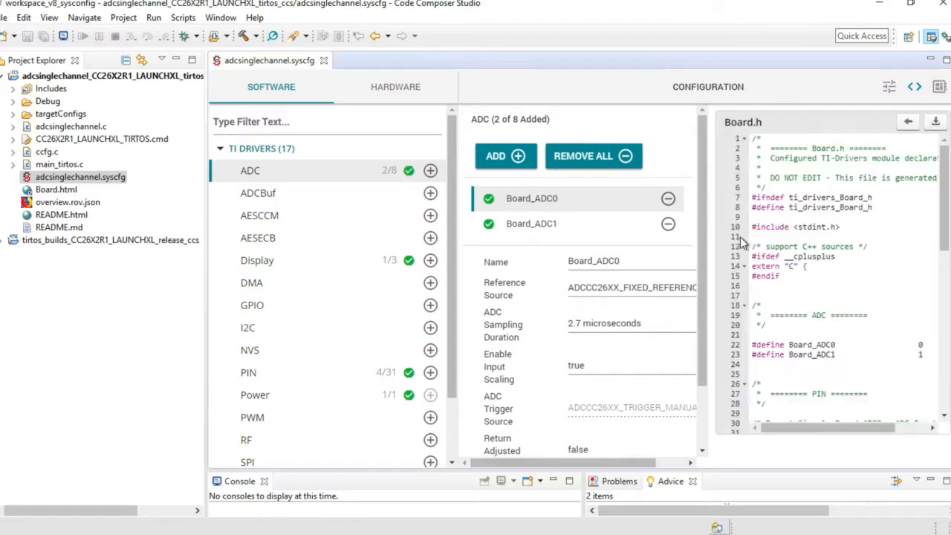
scroll(863, 223, down, 4)
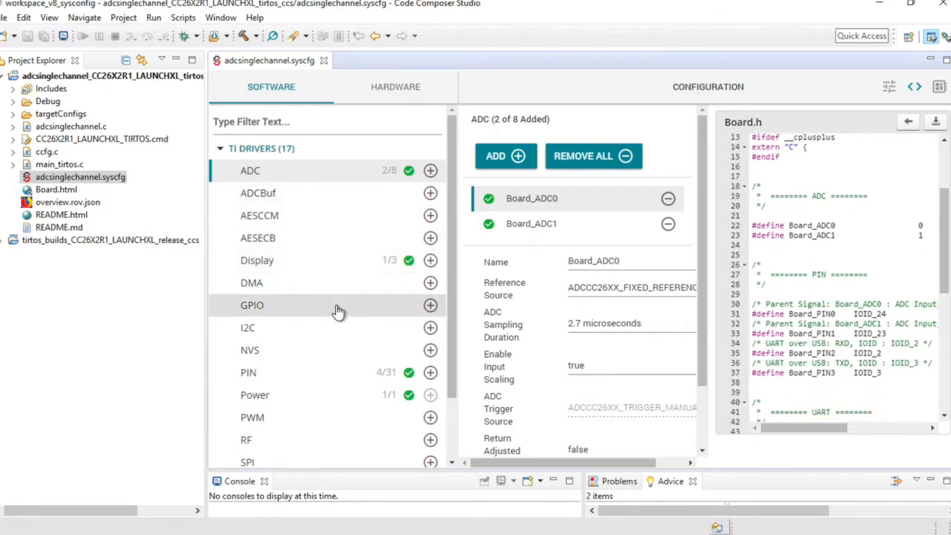
Add a GPIO instance to the configuration and highlight the whole GPIO section in the Board.h preview.
click(430, 307)
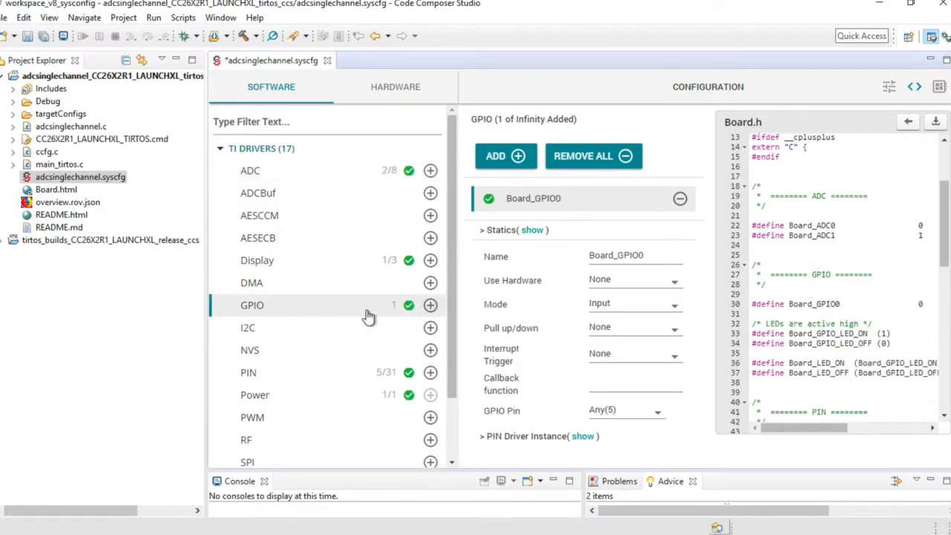
click(793, 275)
key(ctrl+a)
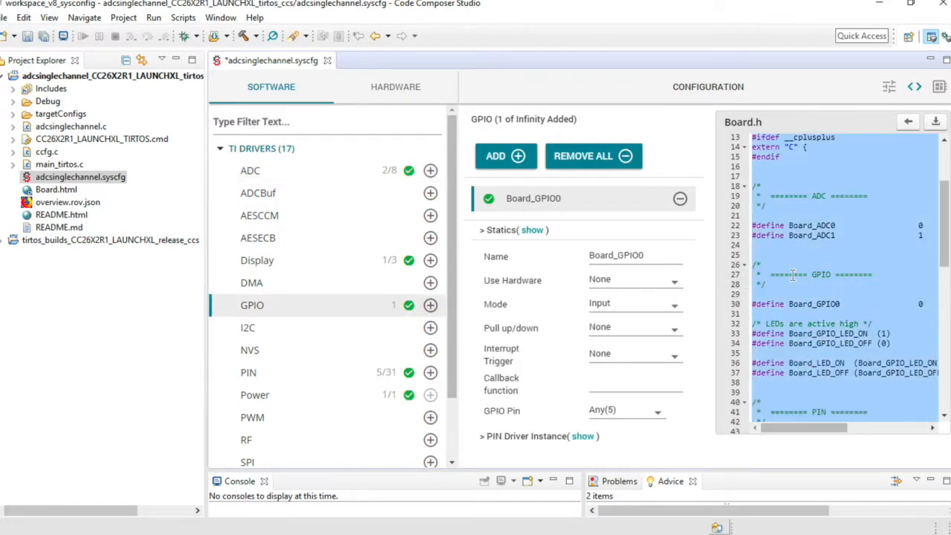
click(792, 275)
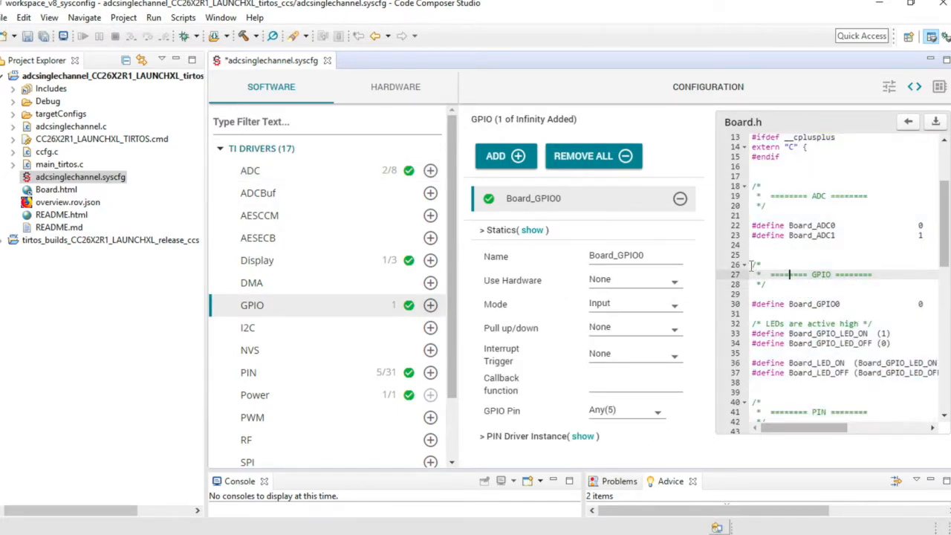
drag(752, 266, 893, 379)
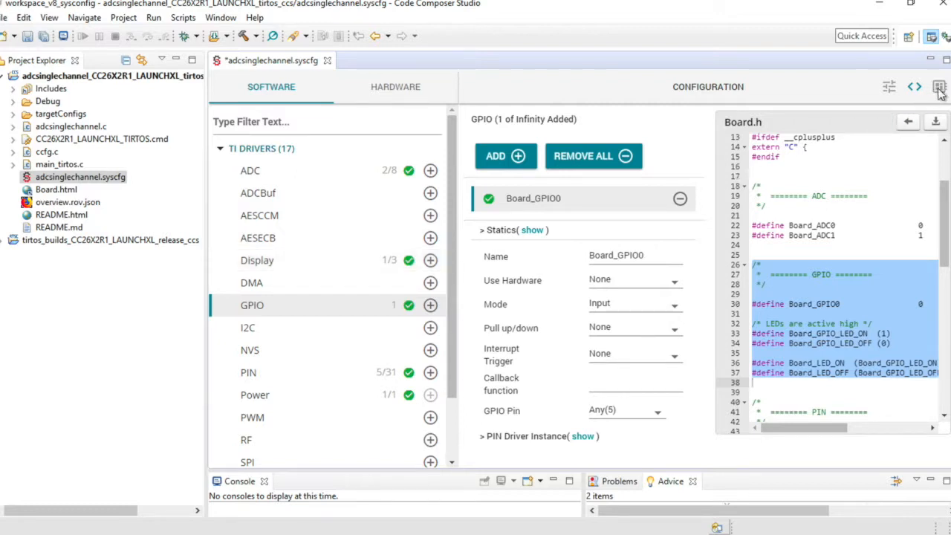
Replace the generated files view with the board view and examine its pin functions, LEDs, buttons and legend.
click(915, 87)
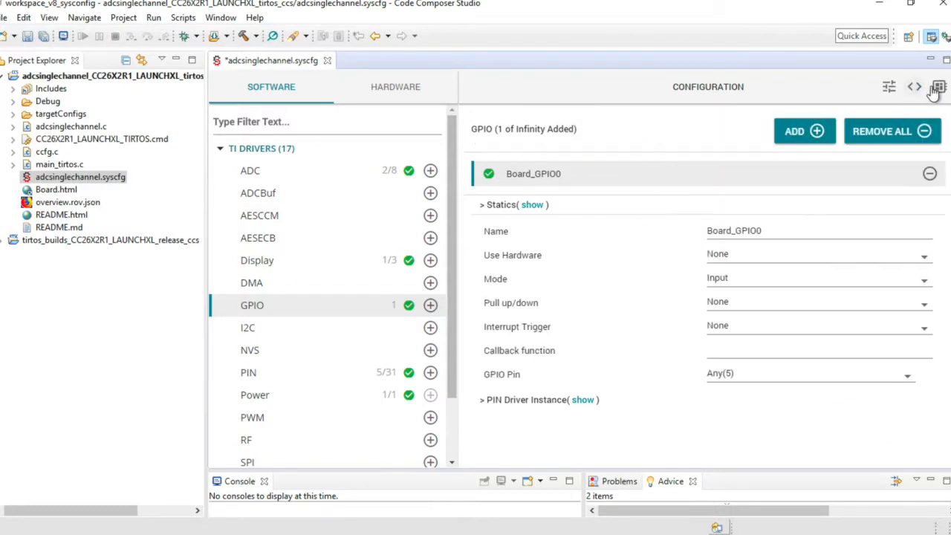
click(939, 88)
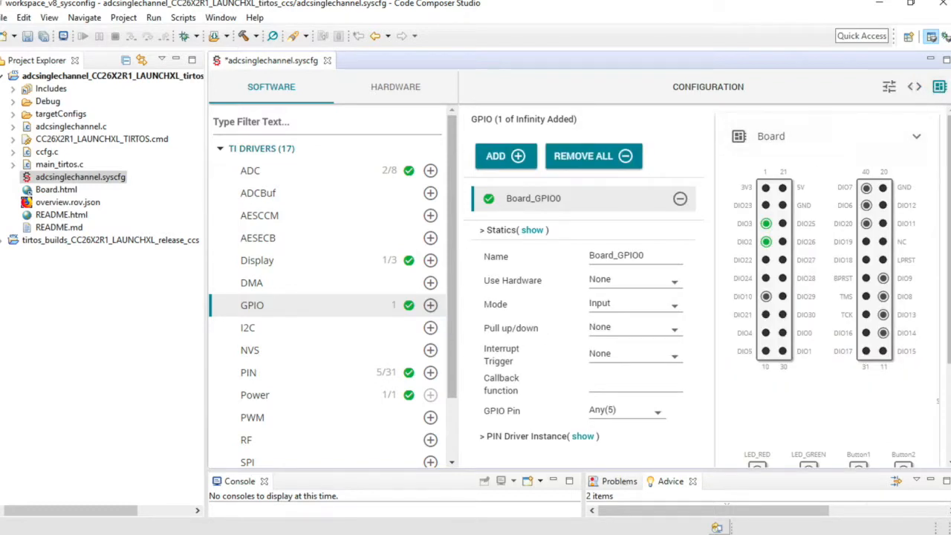
mouse_move(765, 247)
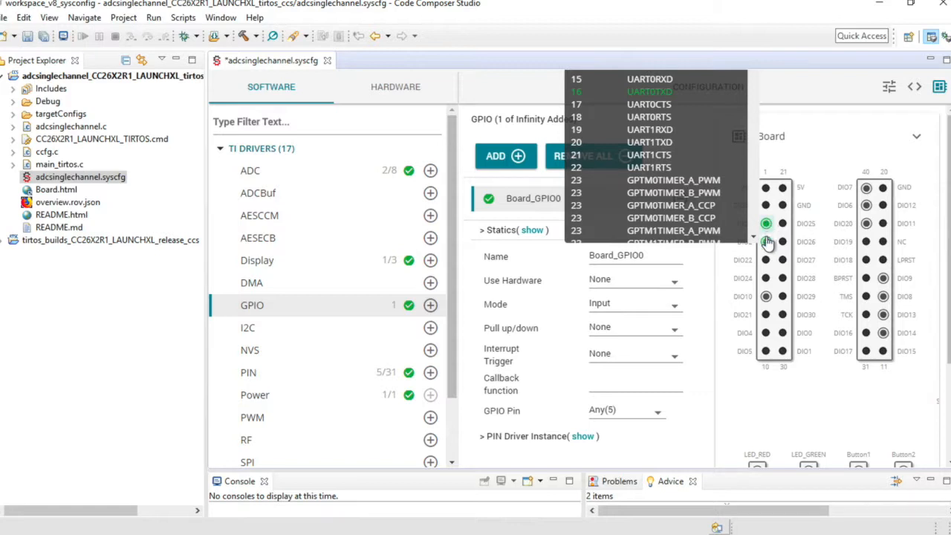
scroll(919, 396, down, 3)
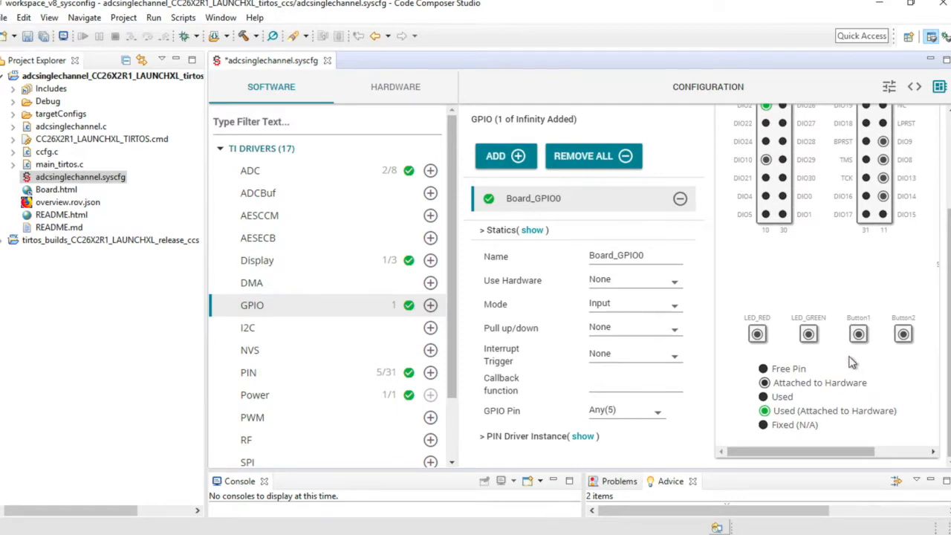
Start a debug launch of the adcsinglechannel project, saving adcsinglechannel.syscfg before it builds.
mouse_move(902, 340)
scroll(937, 280, up, 4)
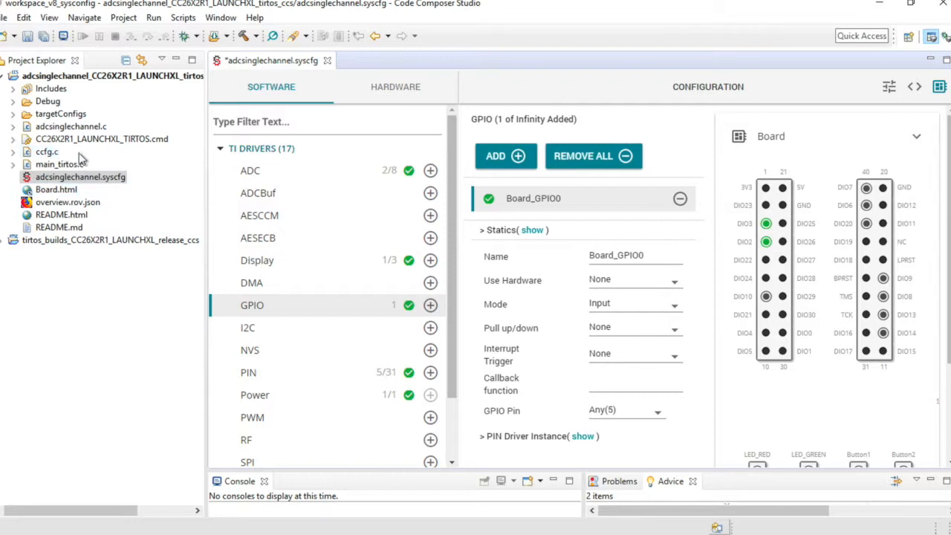
click(121, 173)
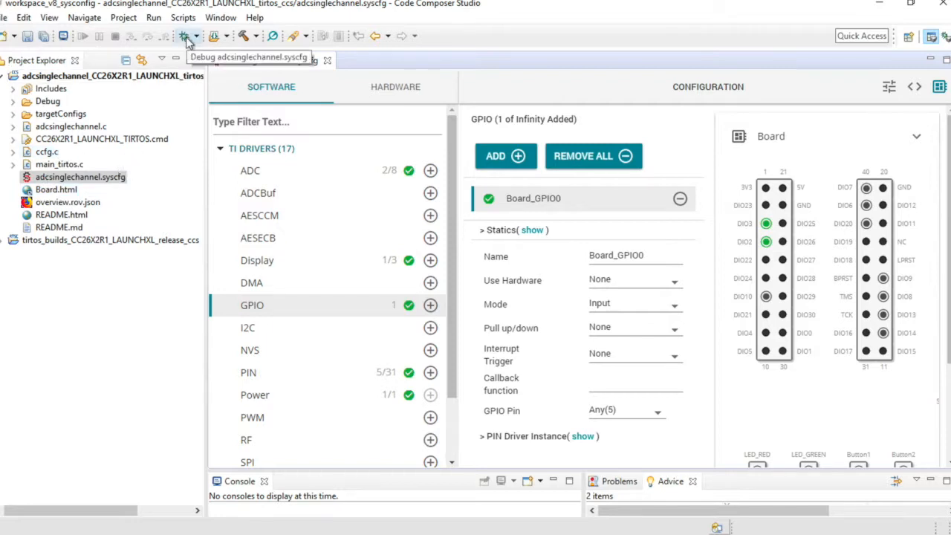
click(184, 37)
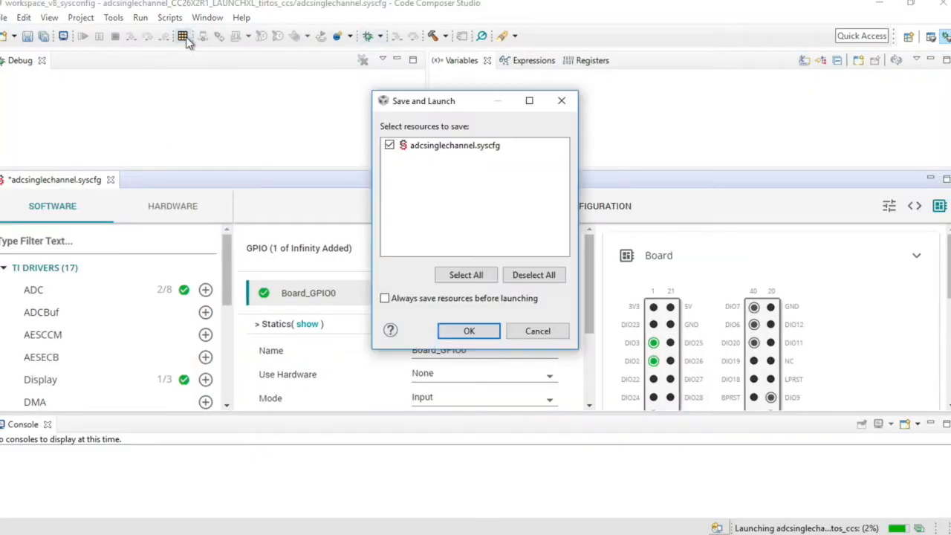
click(468, 331)
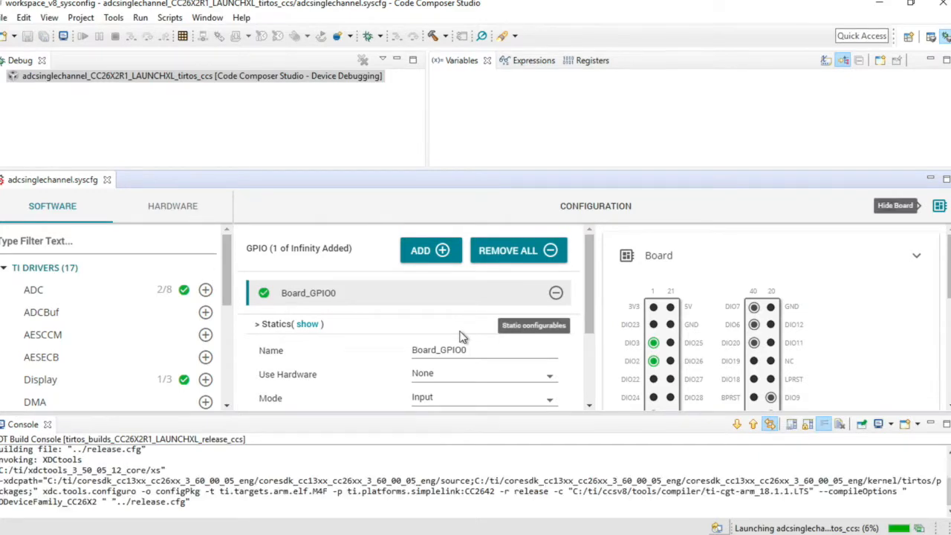
Switch the workbench back to the CCS Edit (default) perspective while the launch is running.
click(908, 37)
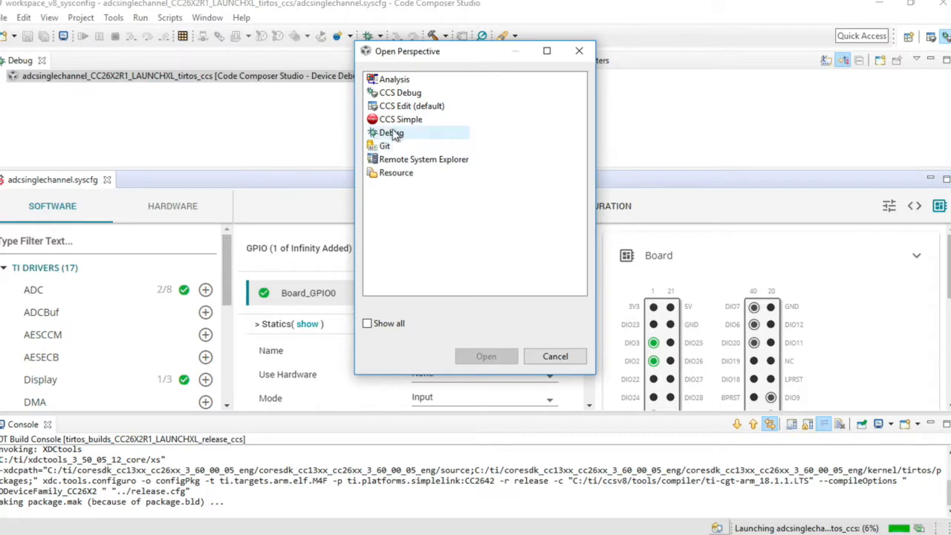
click(412, 105)
click(496, 357)
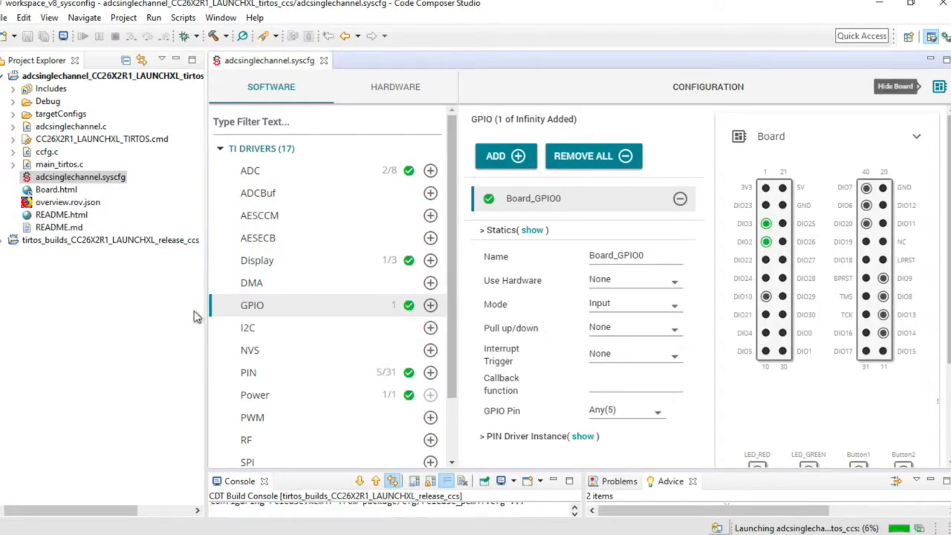
Enlarge the console area and cancel the connection to the XDS110 USB debug probe.
drag(311, 480, 313, 397)
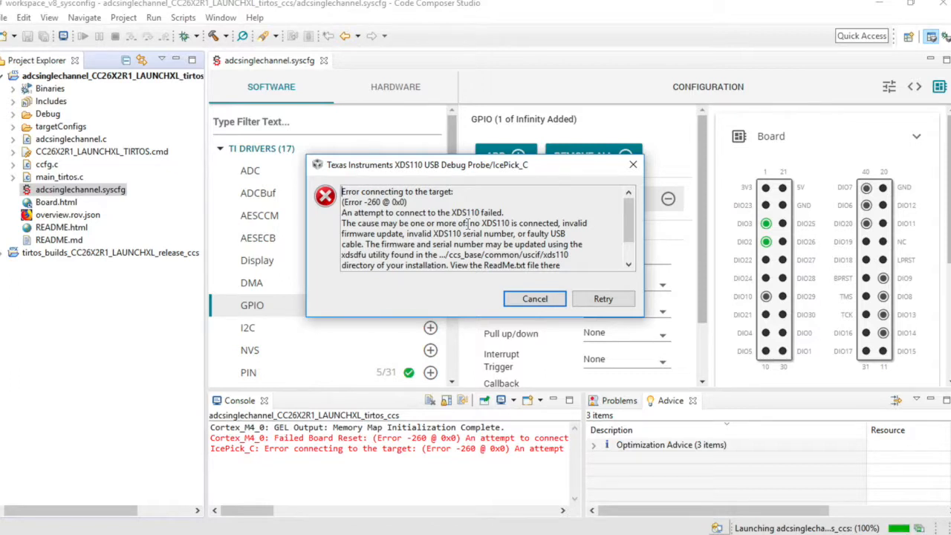
click(531, 298)
click(611, 280)
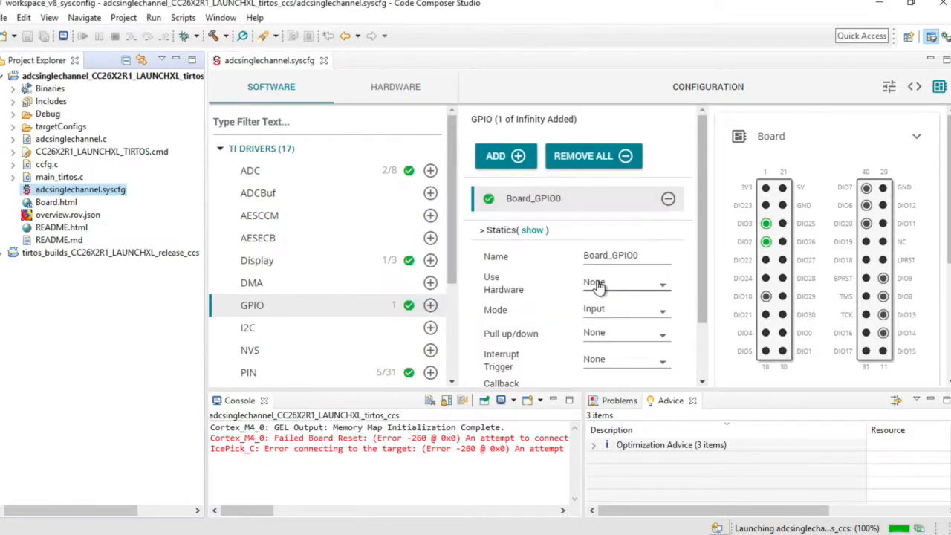
Open the generated Board.c from the project's Debug folder, examine its includes and Display section, and collapse the folder.
click(12, 114)
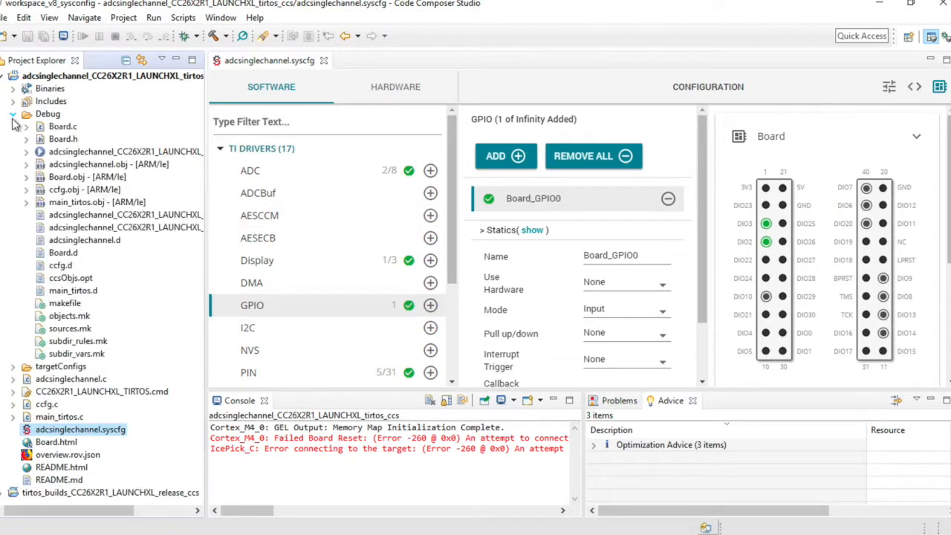
click(55, 127)
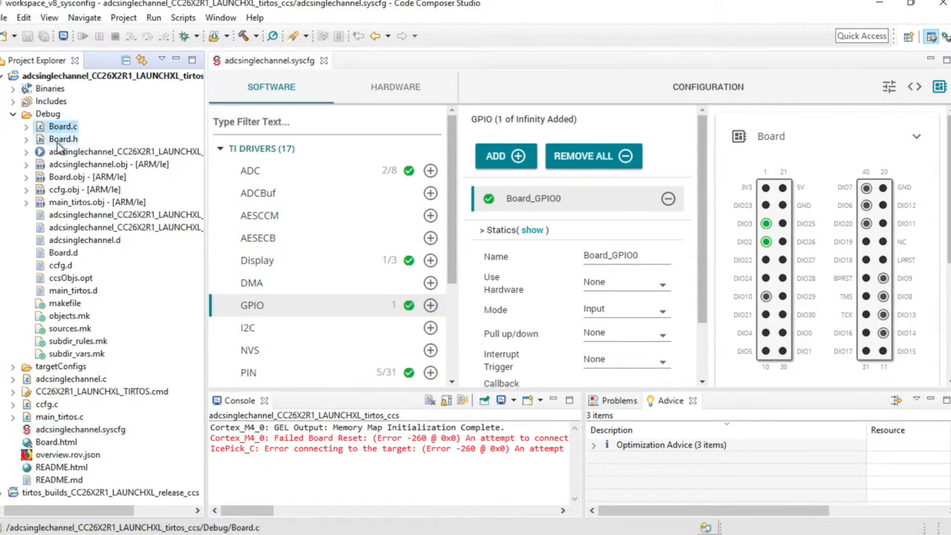
click(59, 141)
click(66, 128)
double_click(63, 128)
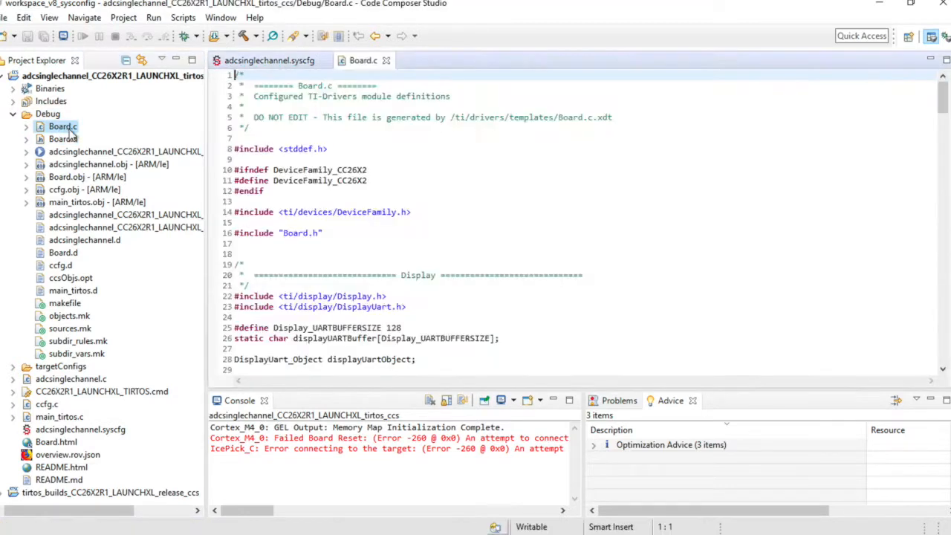
scroll(282, 206, down, 2)
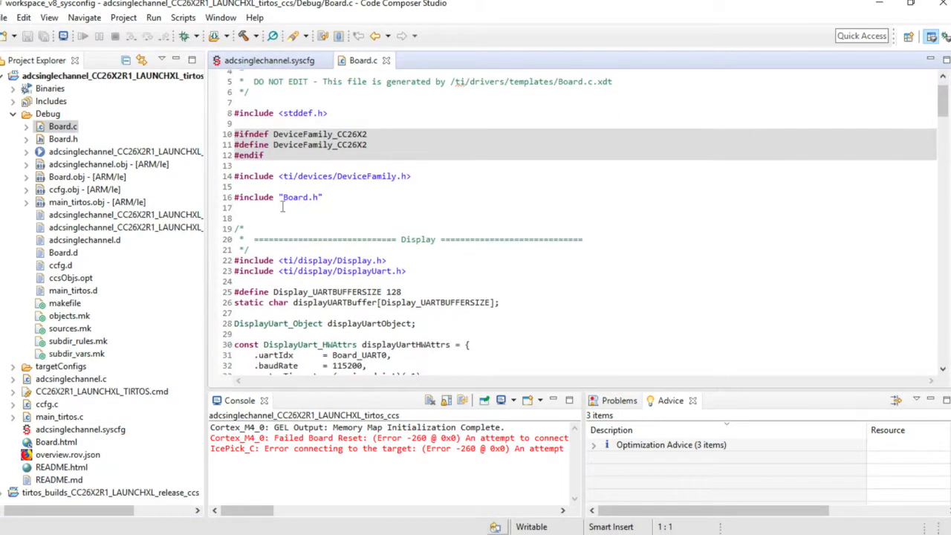
scroll(282, 206, down, 1)
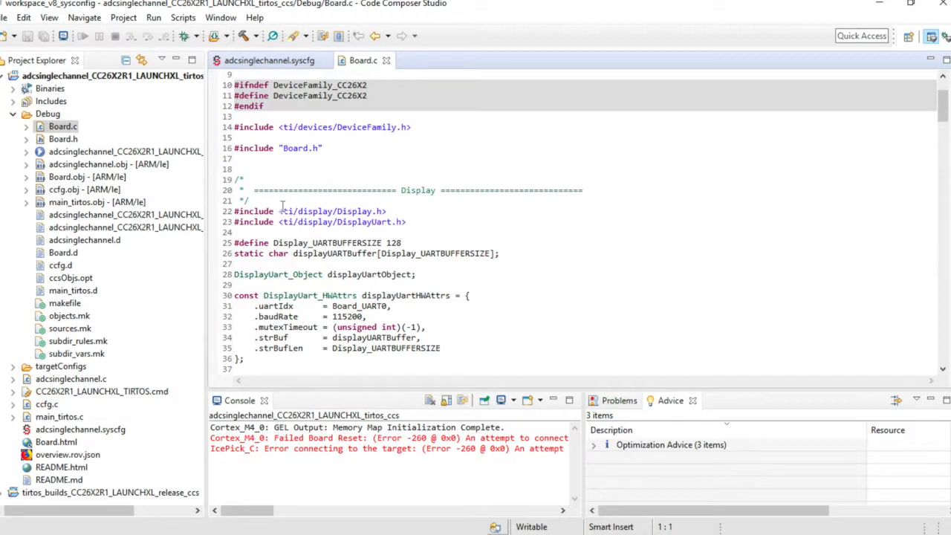
click(12, 114)
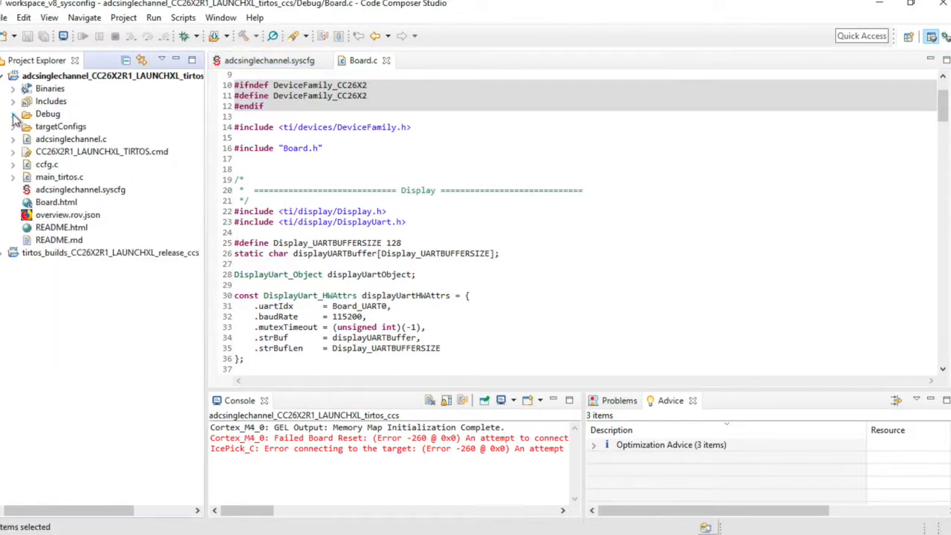